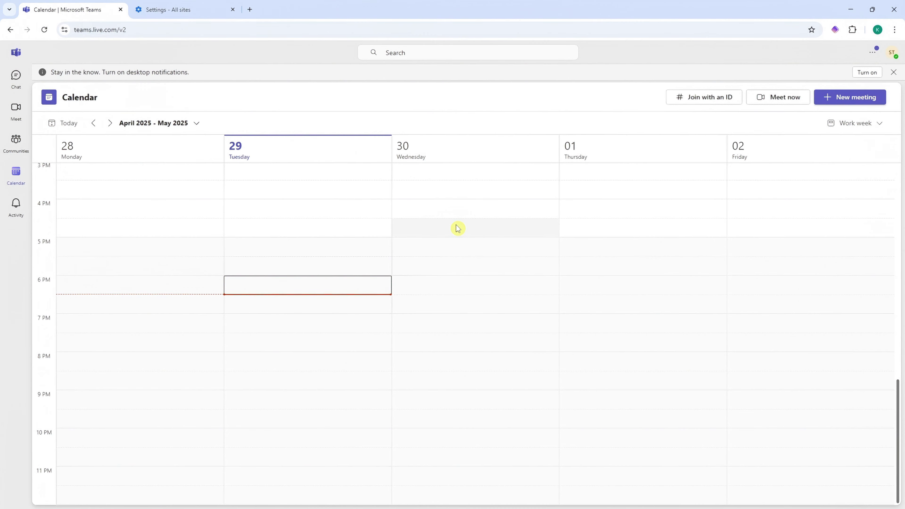
Start a new meeting in the Wednesday, April 30, 4:30 PM slot and look over its time zone options and plan limits.
double_click(462, 234)
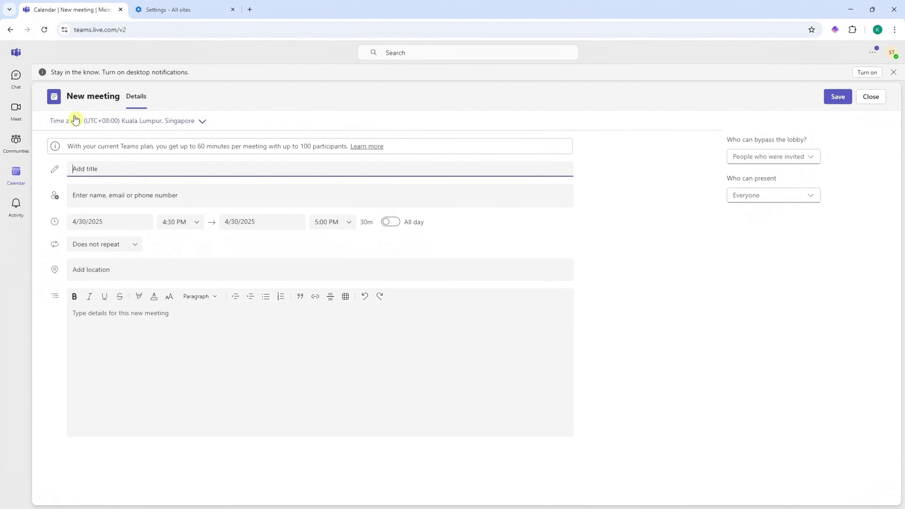
click(83, 123)
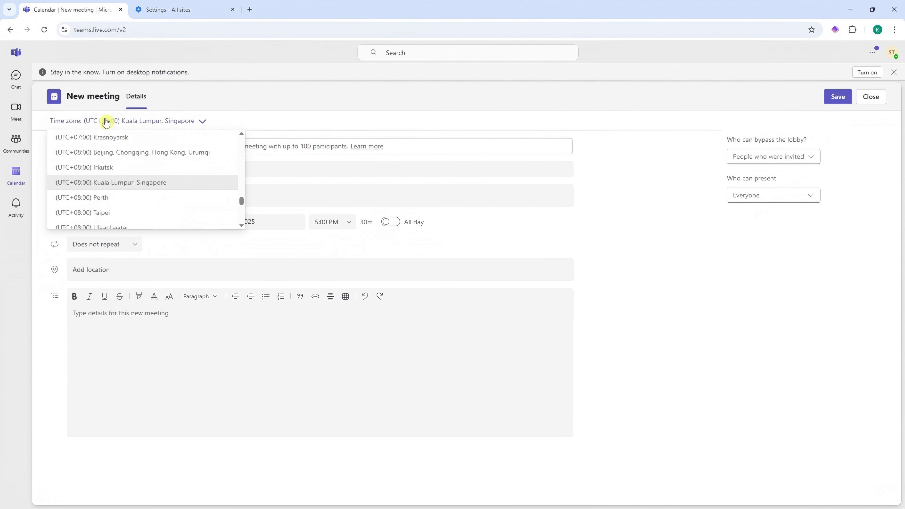
click(299, 127)
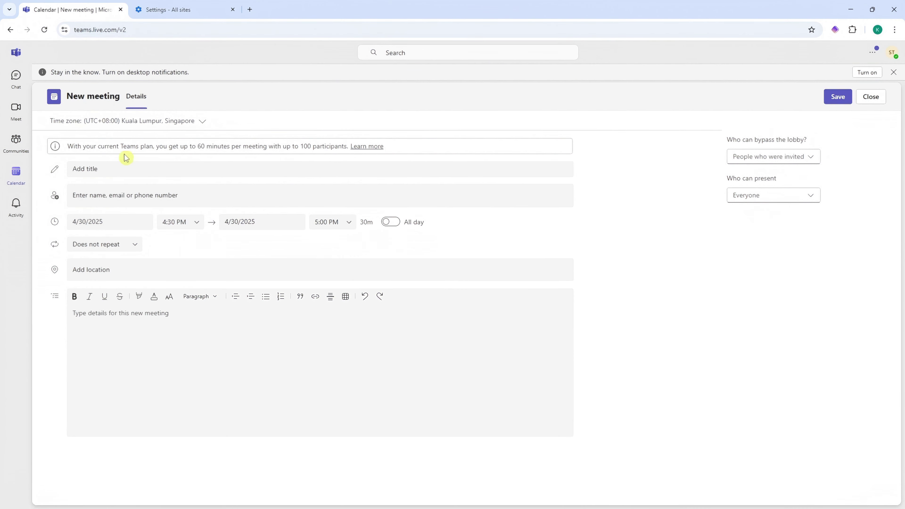
drag(72, 146, 316, 143)
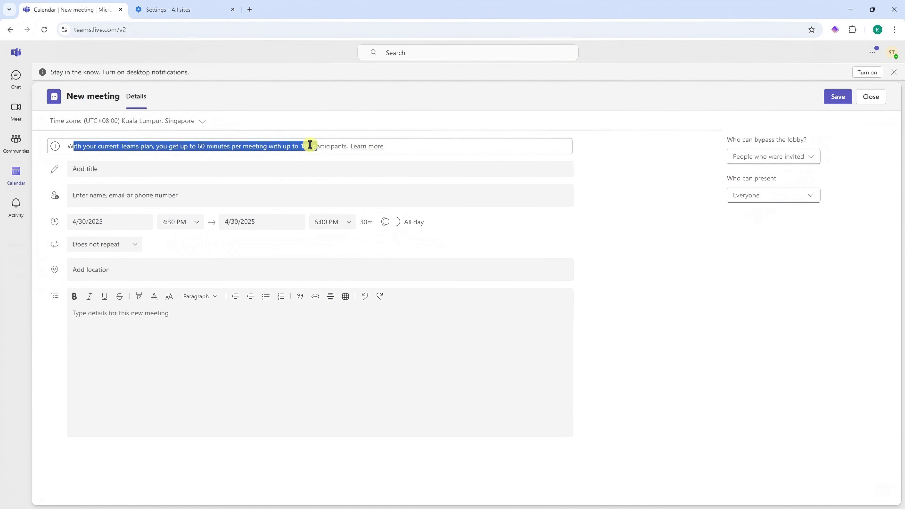
click(443, 145)
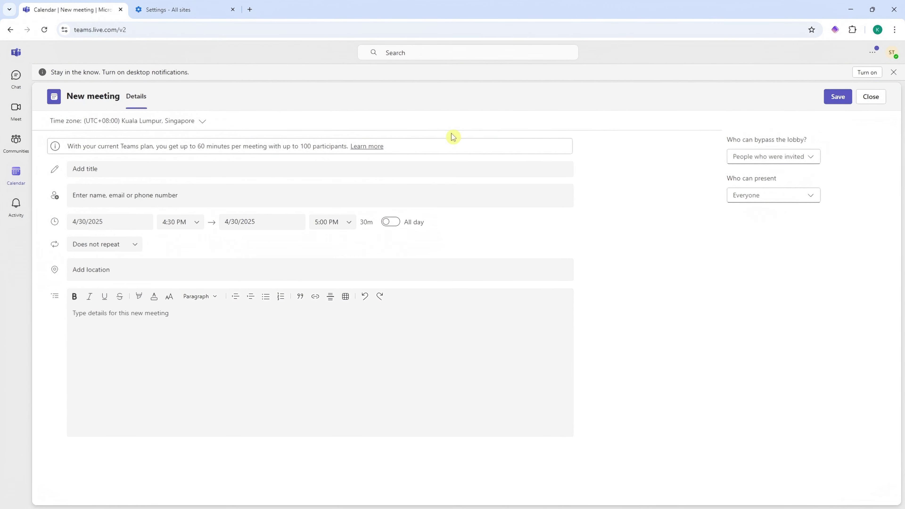
Title the new meeting "Sample Meeting" and leave the attendees blank.
click(115, 164)
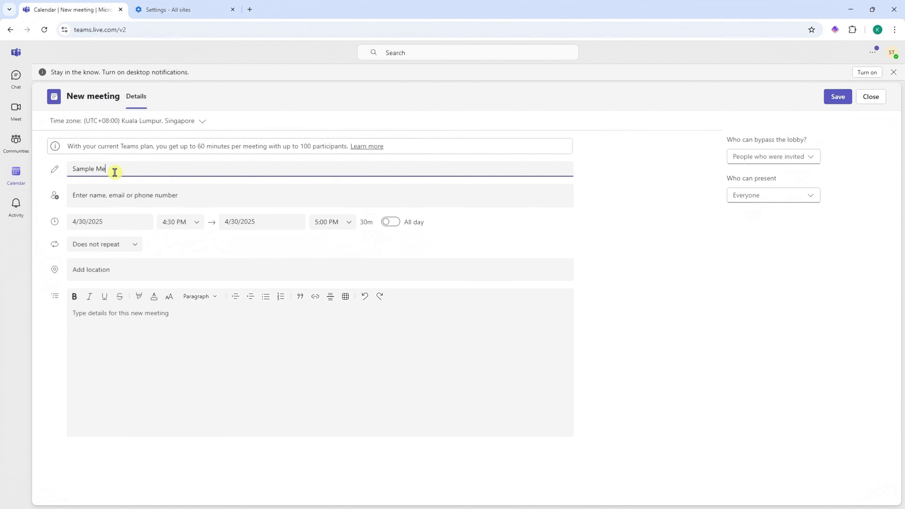
click(114, 197)
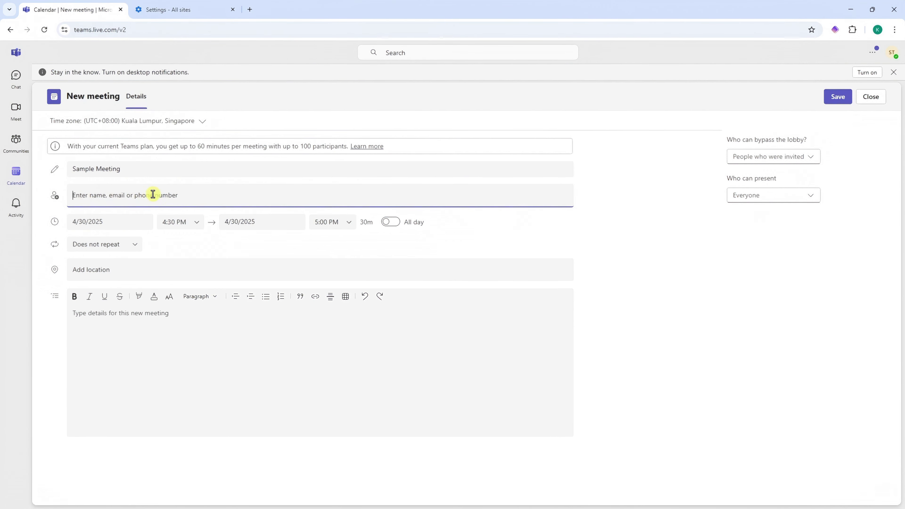
click(197, 250)
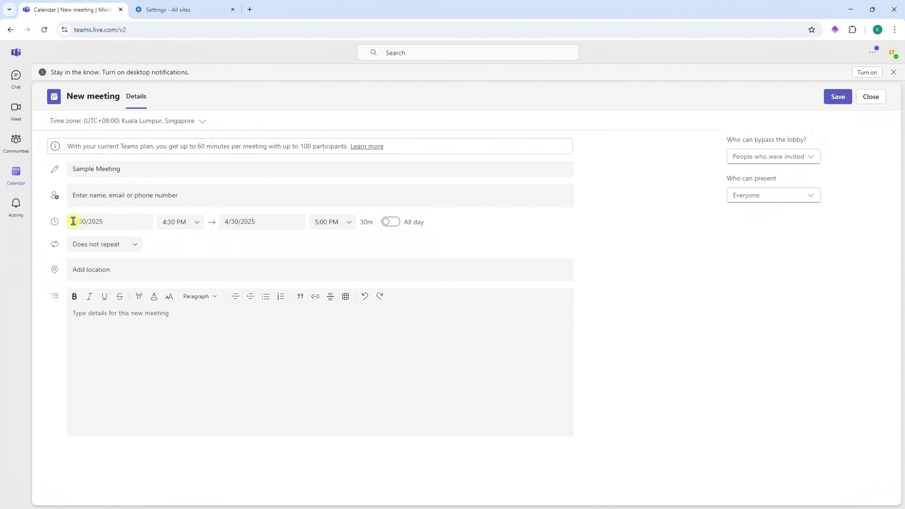
Move the meeting to 5/1/2025, keeping the start and end on the same day.
click(129, 221)
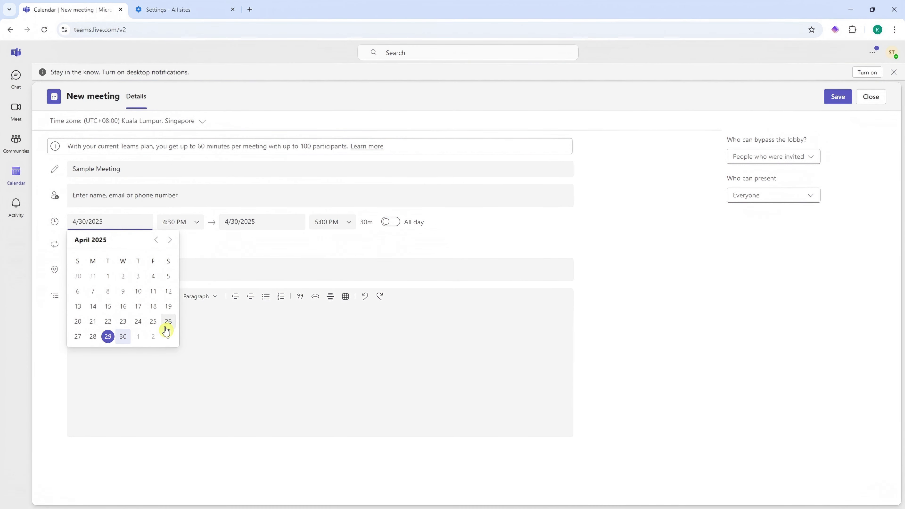
click(170, 240)
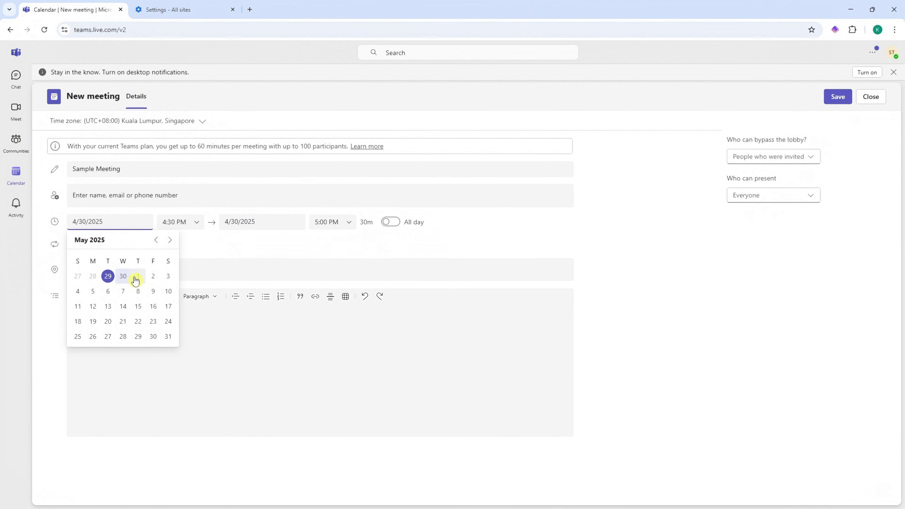
click(137, 276)
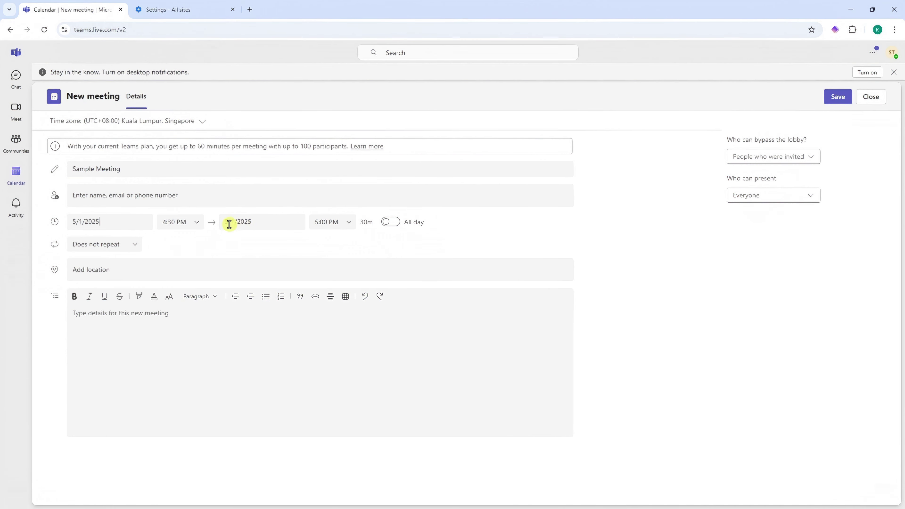
click(246, 223)
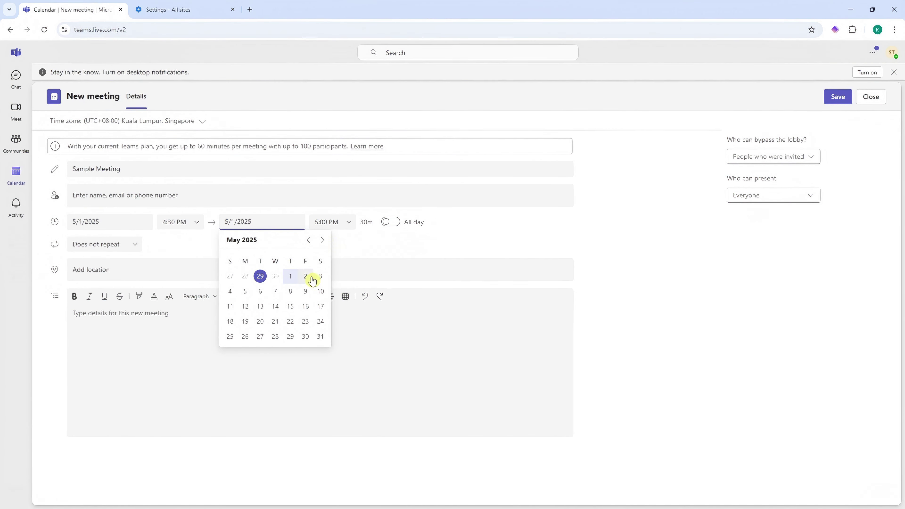
click(374, 256)
Set the meeting to start at 5:00 PM and end at 6:30 PM.
click(186, 224)
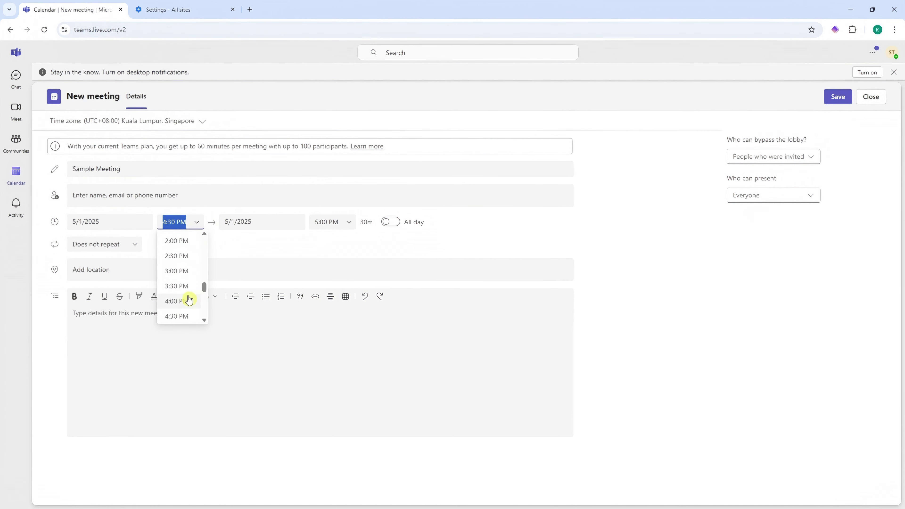
scroll(180, 281, down, 2)
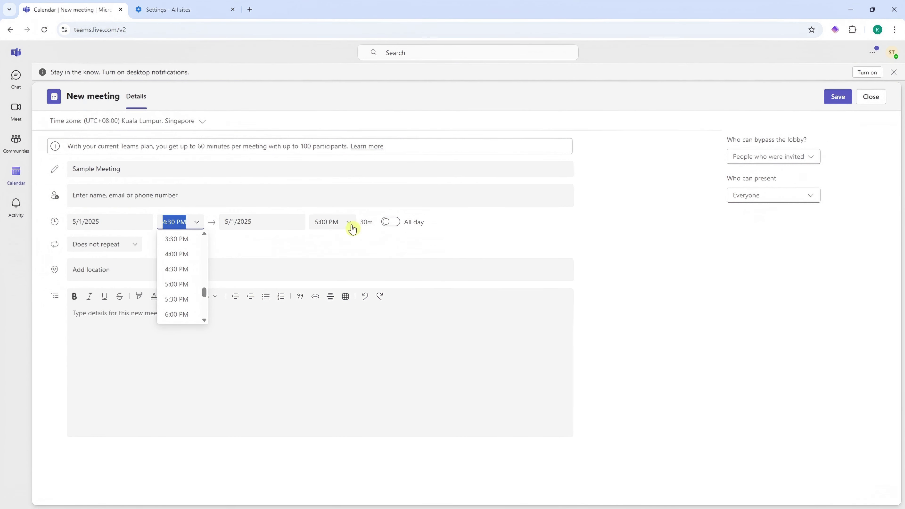
scroll(189, 271, up, 1)
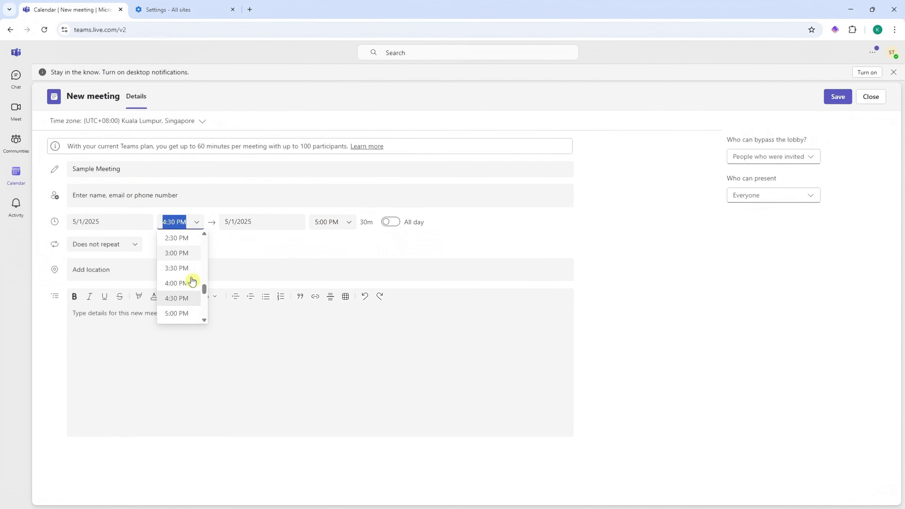
click(184, 289)
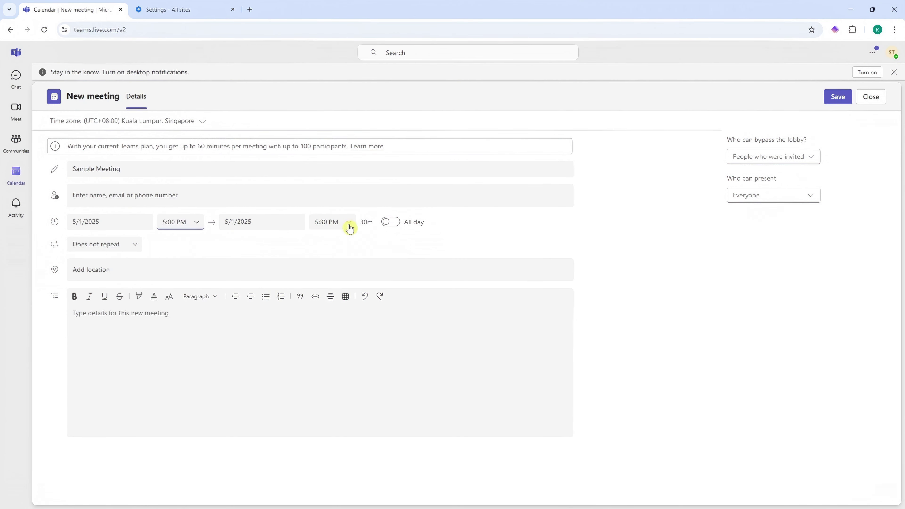
click(332, 221)
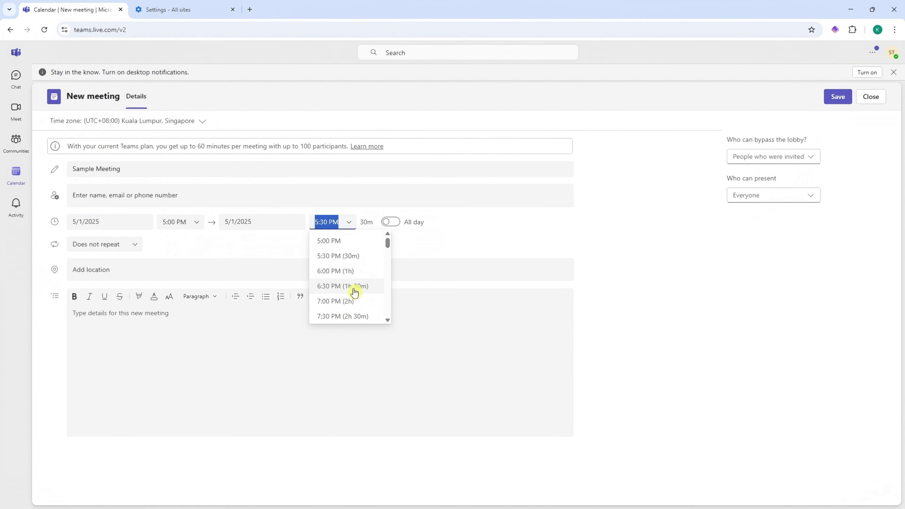
click(329, 287)
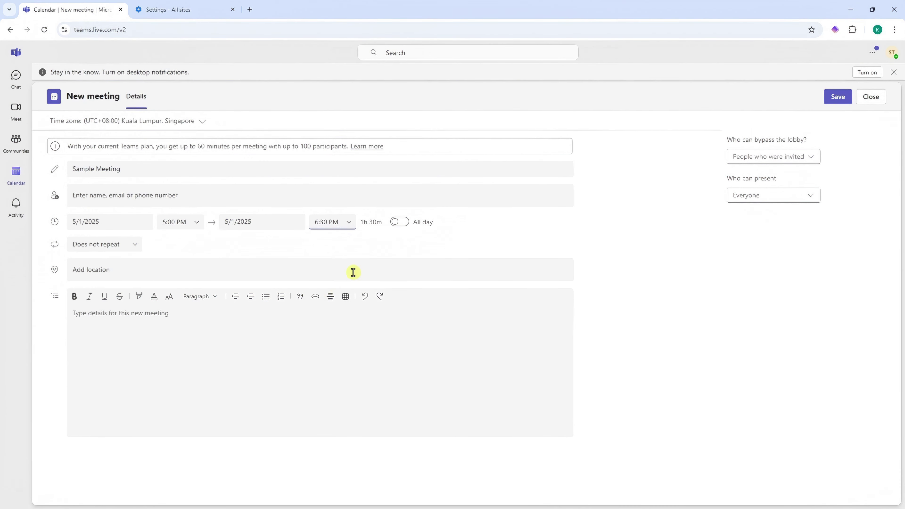
Try the all-day option and view the custom recurrence settings for the meeting, discarding both.
click(399, 222)
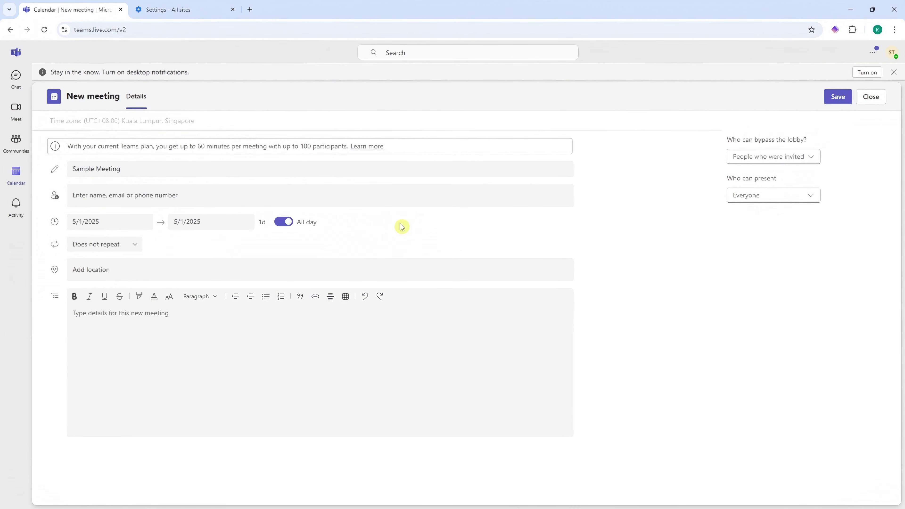
click(281, 222)
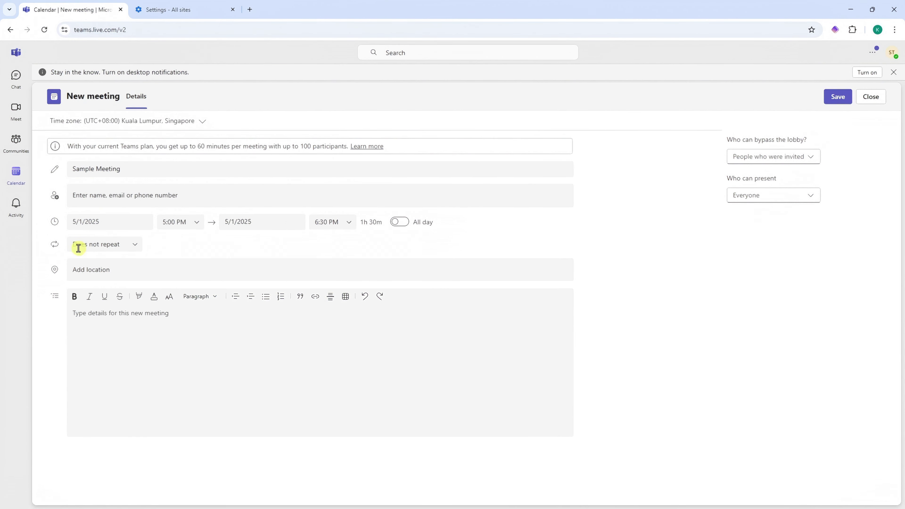
click(104, 245)
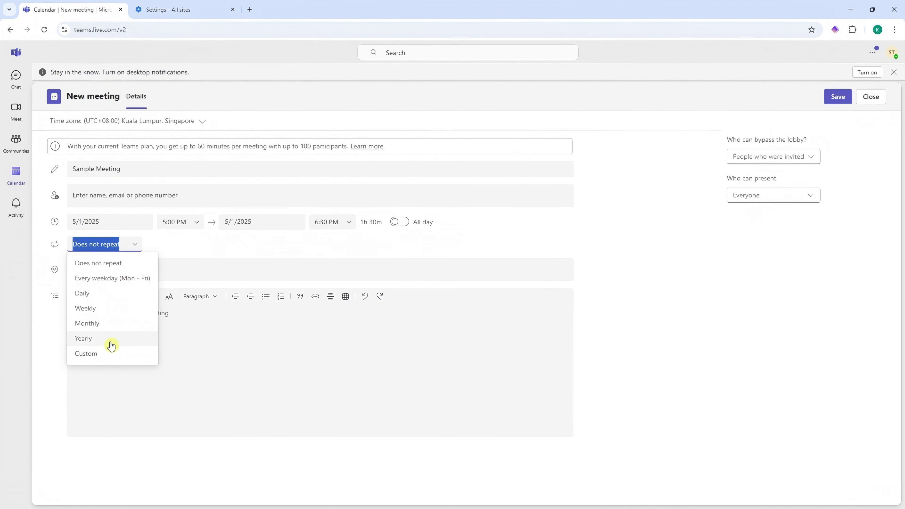
click(96, 353)
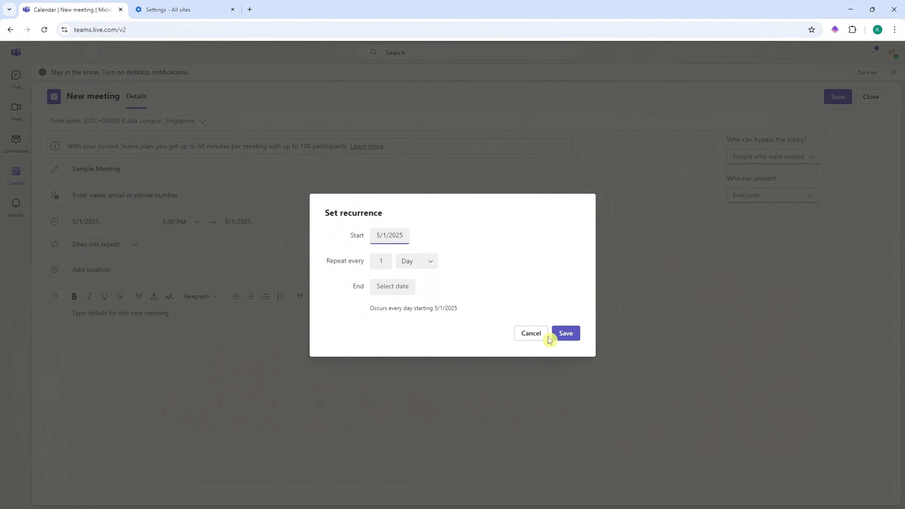
click(538, 337)
click(113, 268)
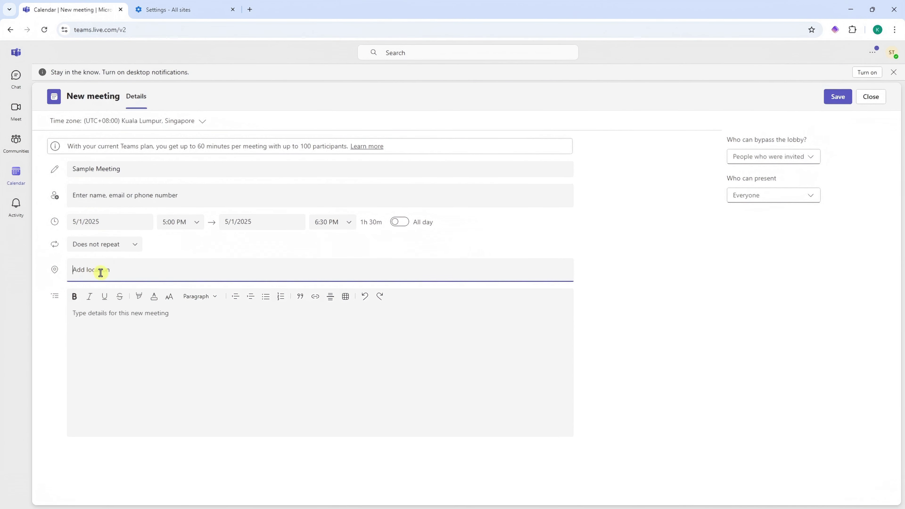
click(119, 324)
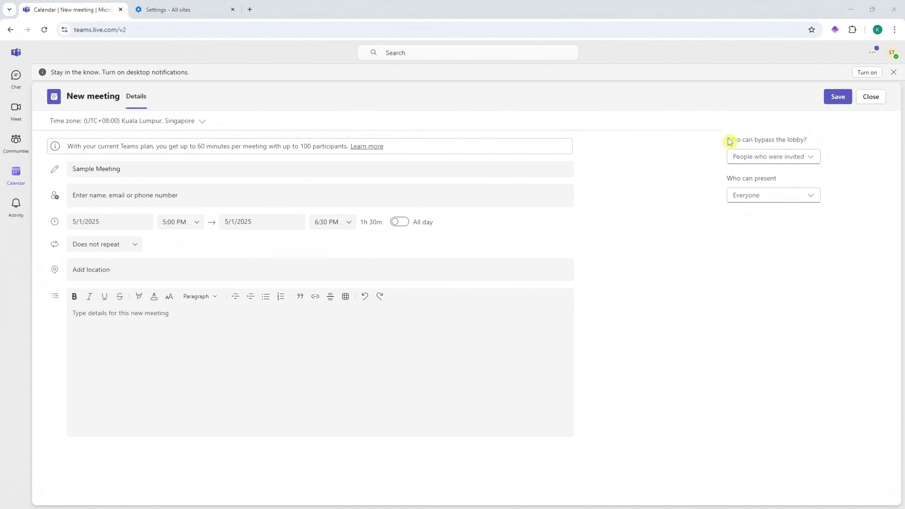
Allow Everyone to bypass the meeting lobby.
drag(726, 140, 807, 140)
click(794, 159)
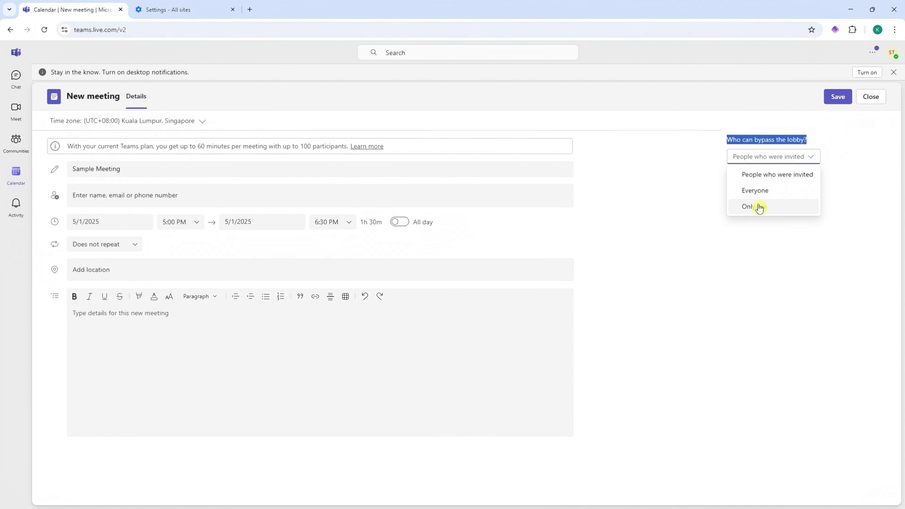
click(771, 191)
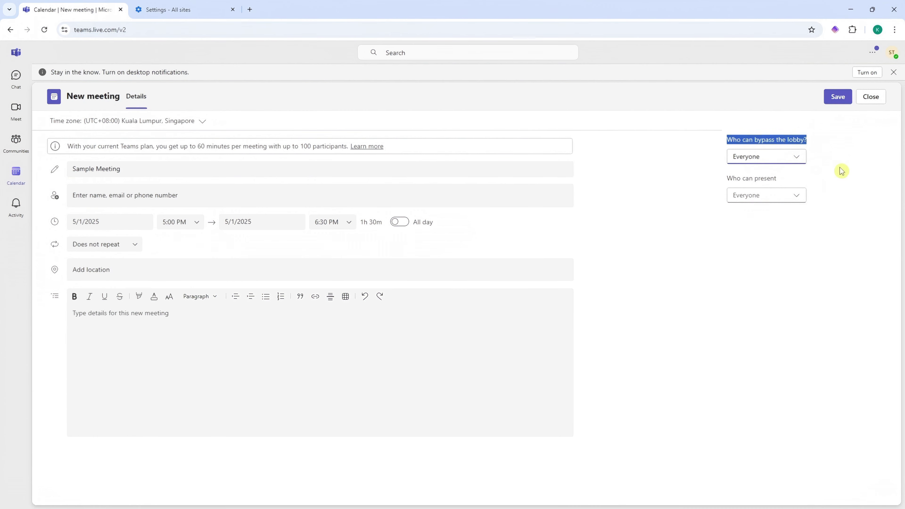
Restrict who can present in the meeting to Only me.
drag(726, 179, 789, 178)
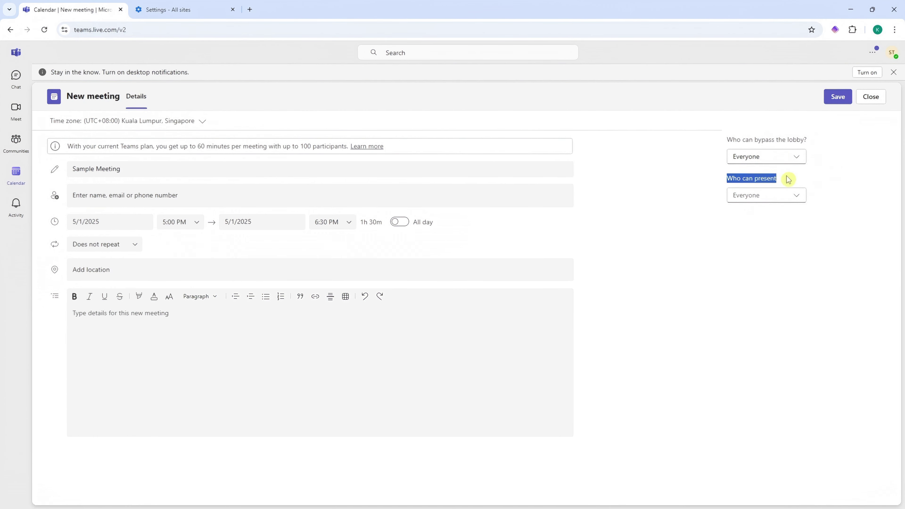
click(781, 196)
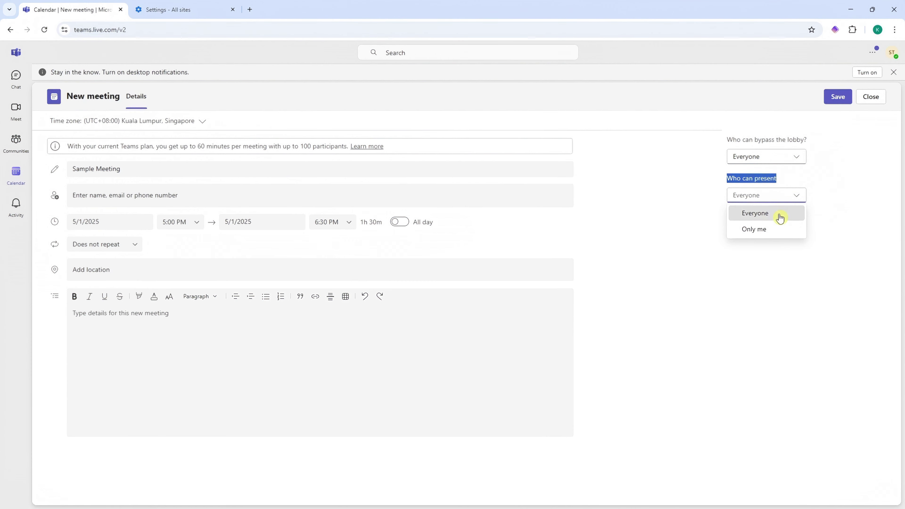
click(762, 230)
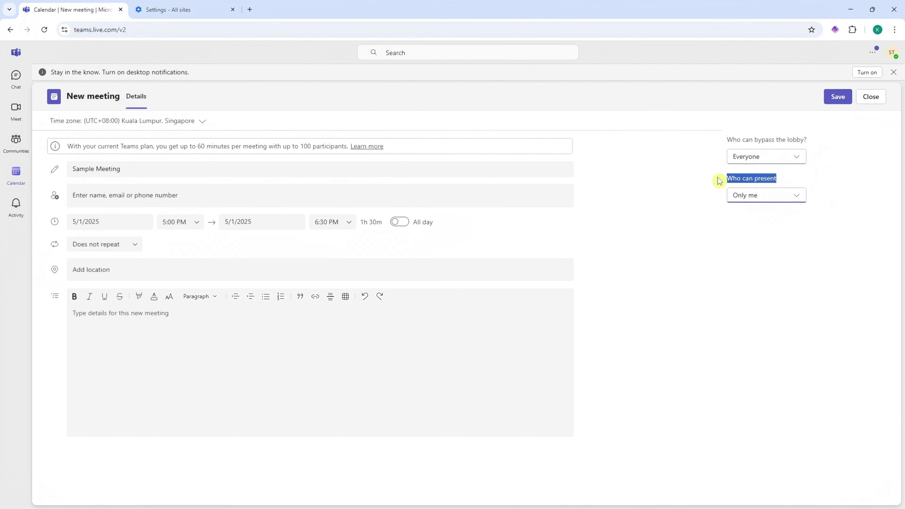
Save the meeting and review the title, date and time in its invitation preview.
click(840, 100)
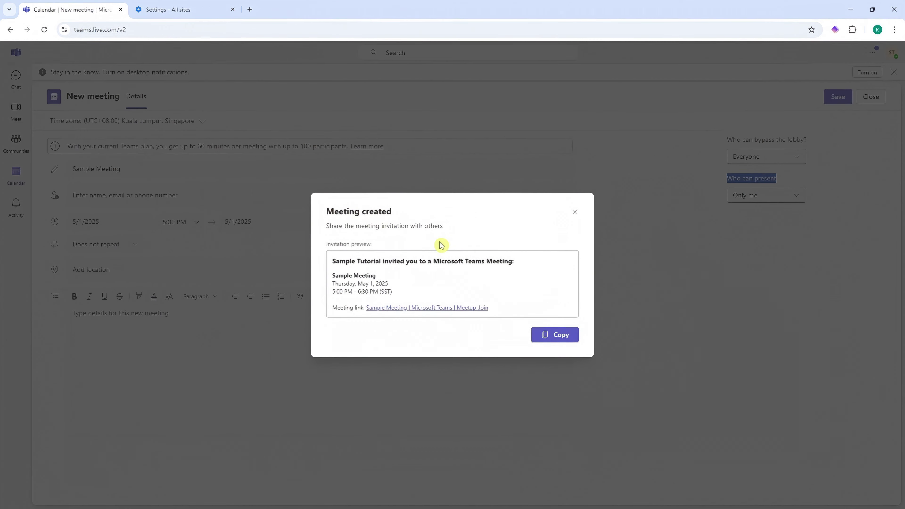
drag(333, 260, 398, 289)
click(412, 293)
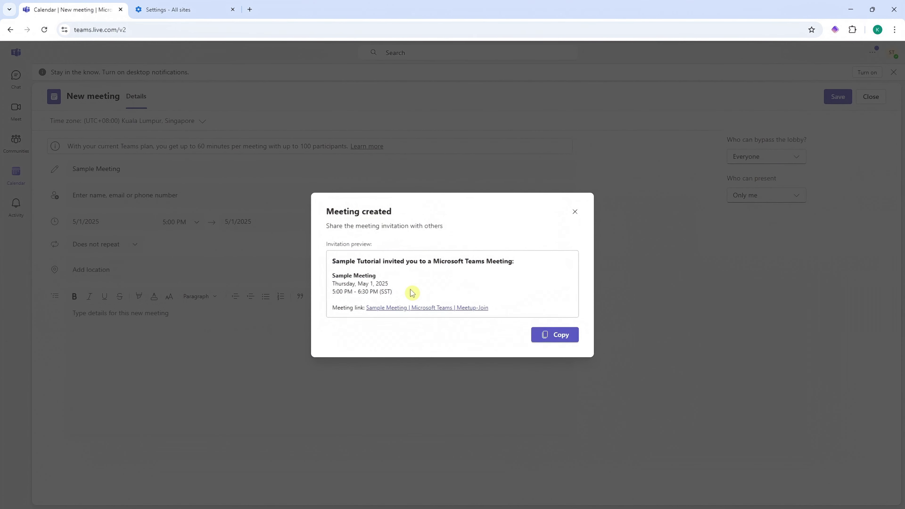
Copy the meeting invitation with its join link and close the invitation preview.
click(549, 339)
drag(346, 308, 505, 309)
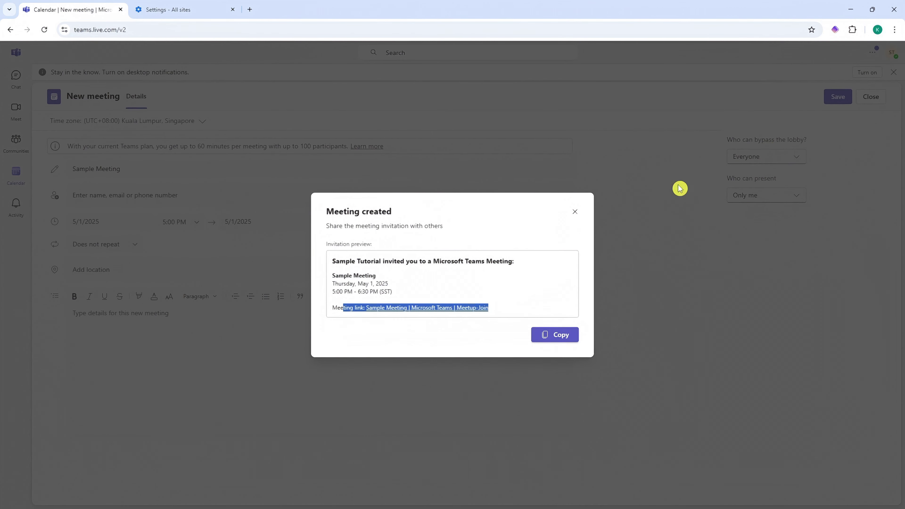
click(569, 334)
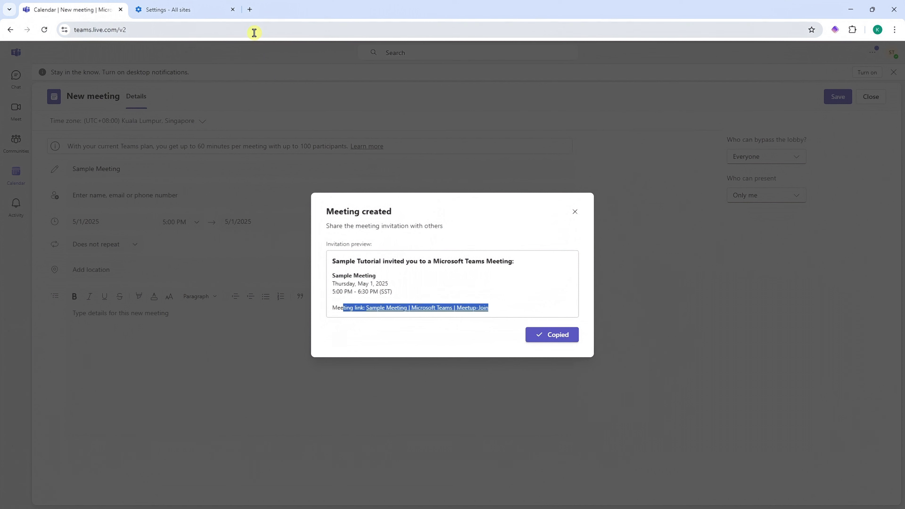
click(574, 212)
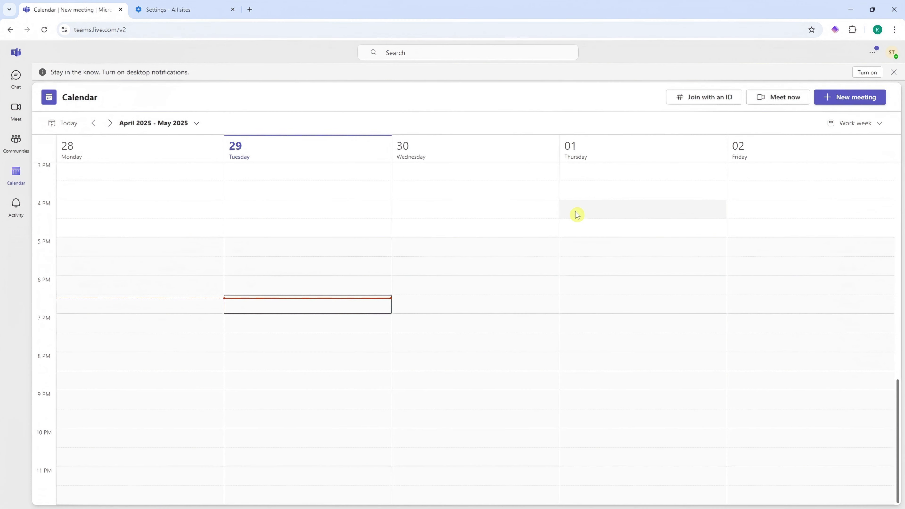
Start a new chat, paste the copied meeting invitation as the message and try to send it without a recipient.
click(18, 76)
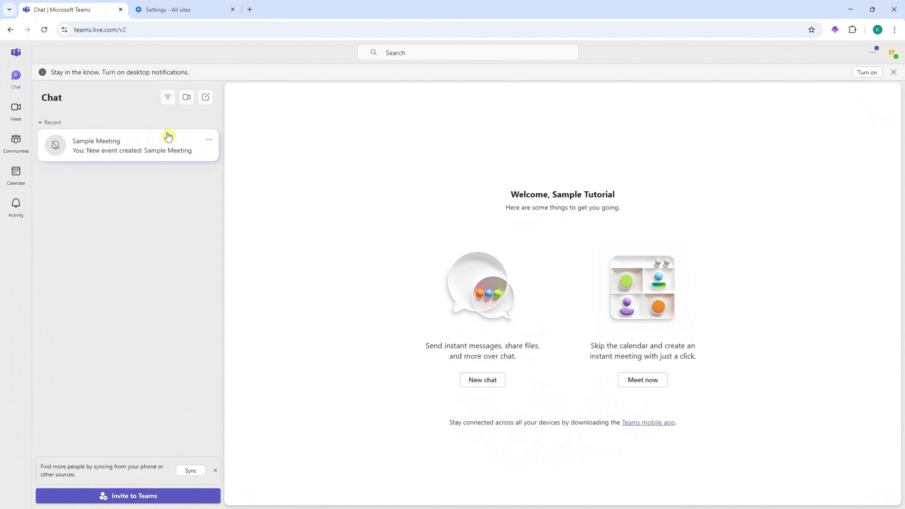
click(486, 384)
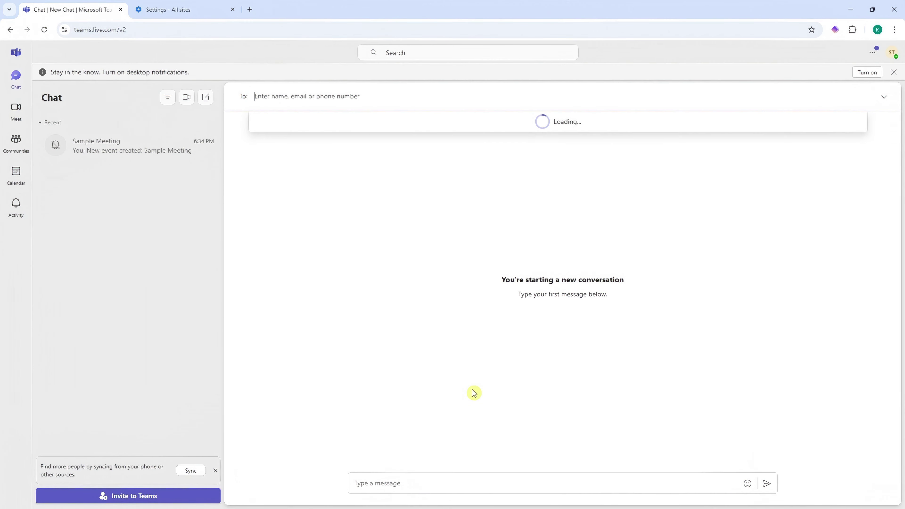
click(412, 481)
key(ctrl+v)
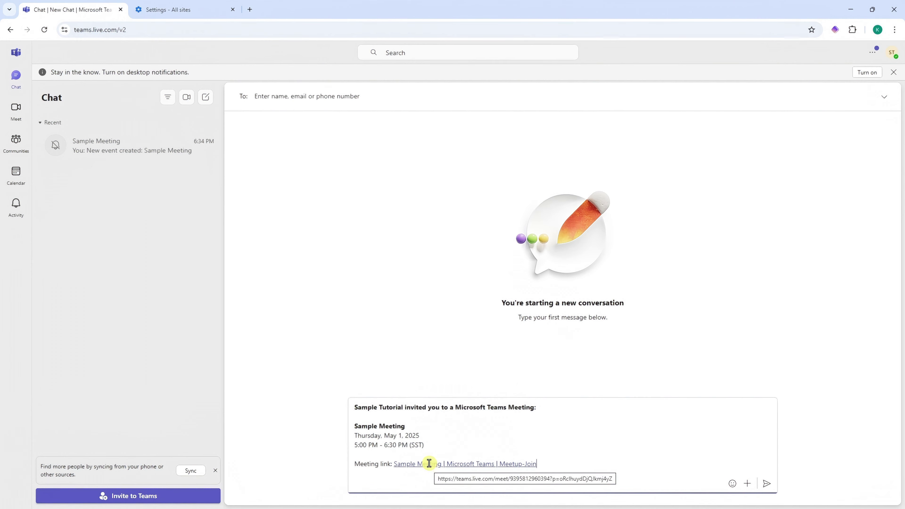
click(765, 488)
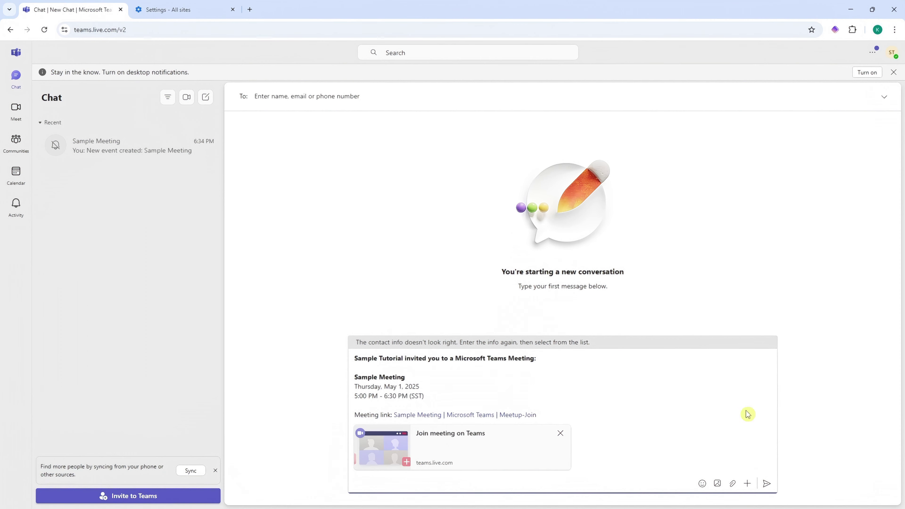